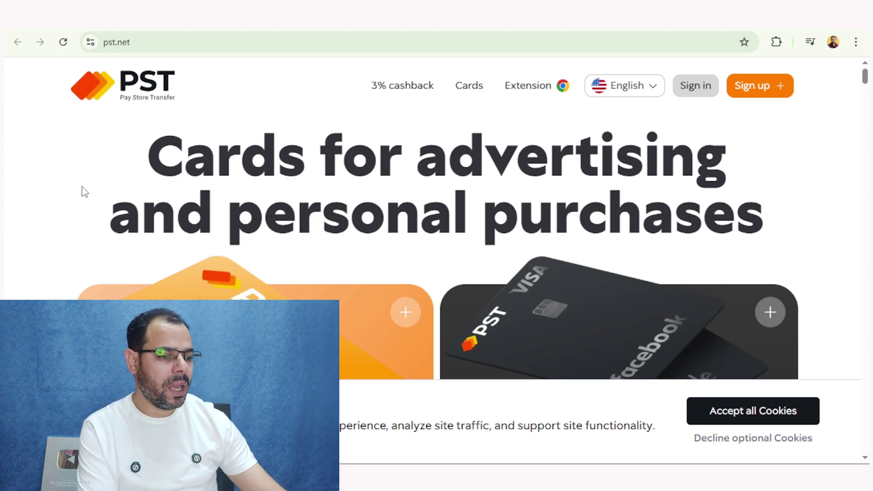
# Accept all cookies on pst.net and switch the site language to Arabic
pyautogui.click(753, 411)
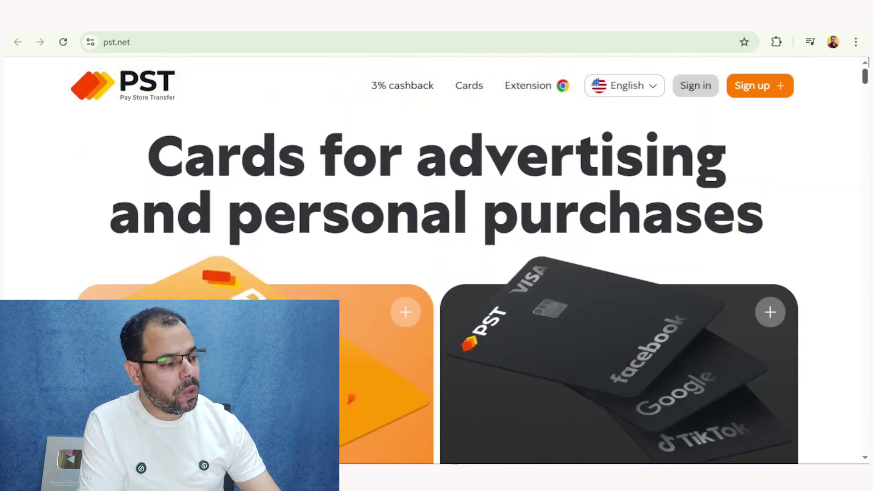
pyautogui.click(656, 91)
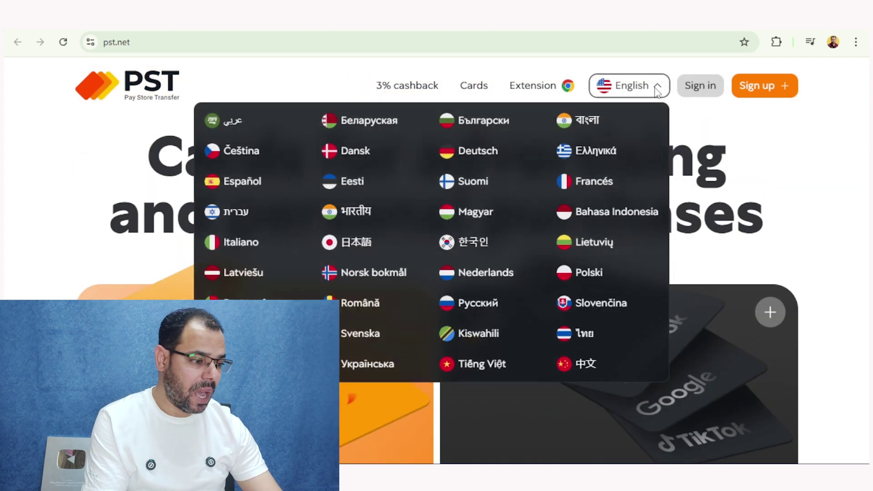
pyautogui.click(235, 126)
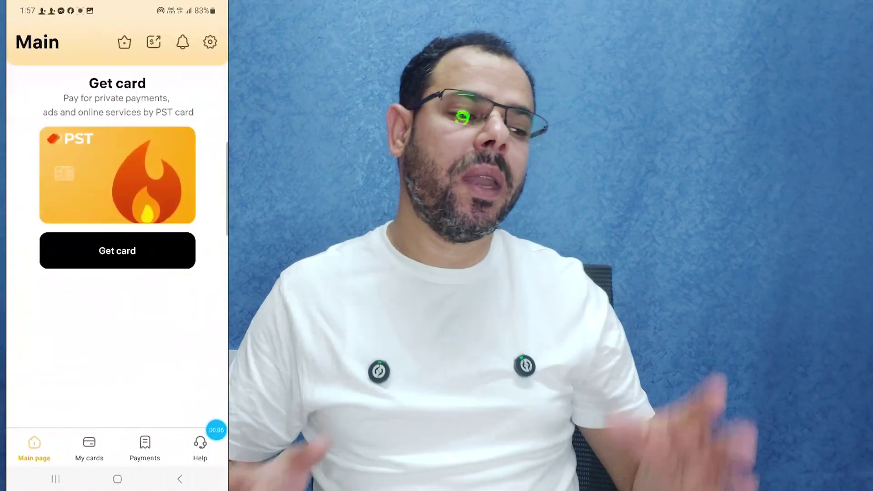
# View the top-up details in the PST mobile app, close them and open the option to get a card
pyautogui.scroll(3, 117, 227)
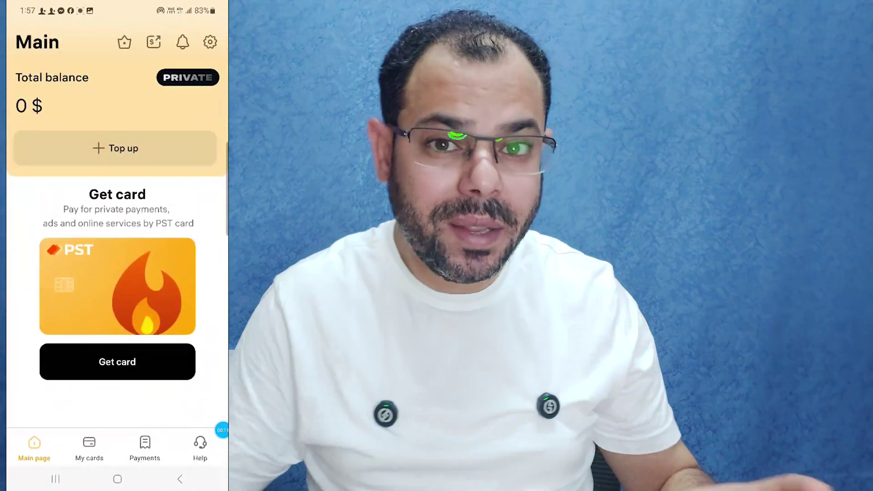
pyautogui.click(113, 148)
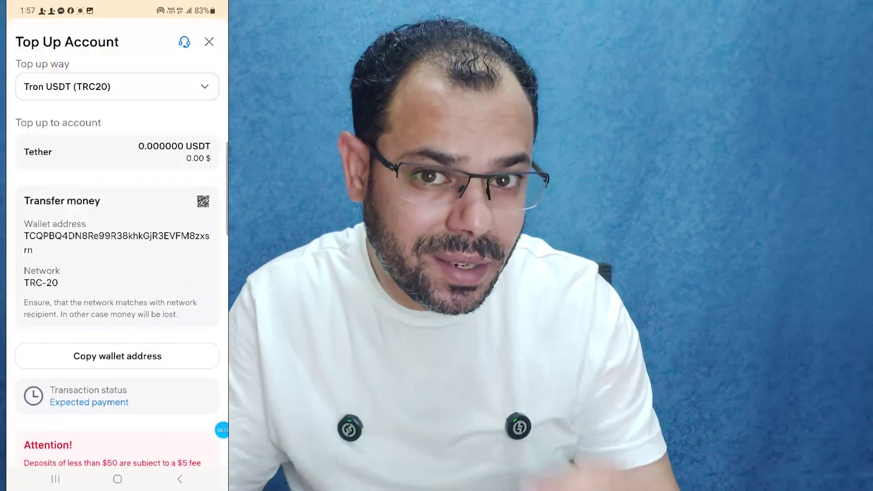
pyautogui.click(209, 42)
pyautogui.click(117, 361)
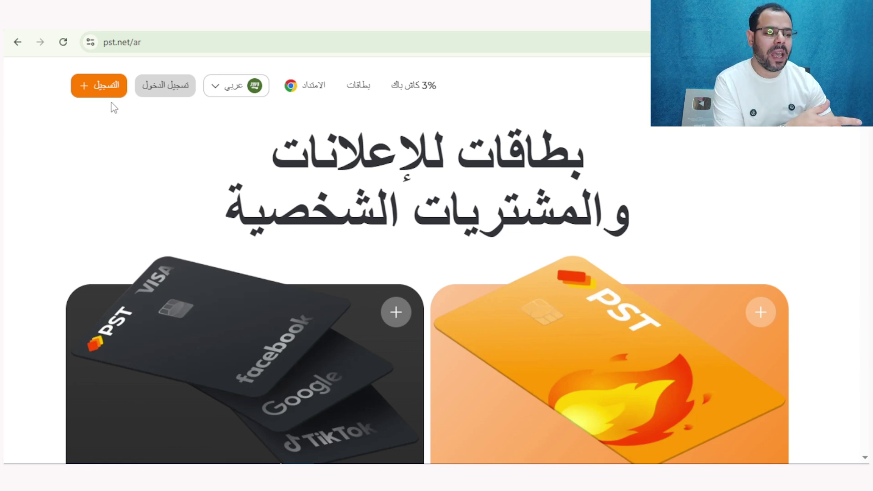
# Open the registration form from the PST home page and sign up with a Google account
pyautogui.click(107, 87)
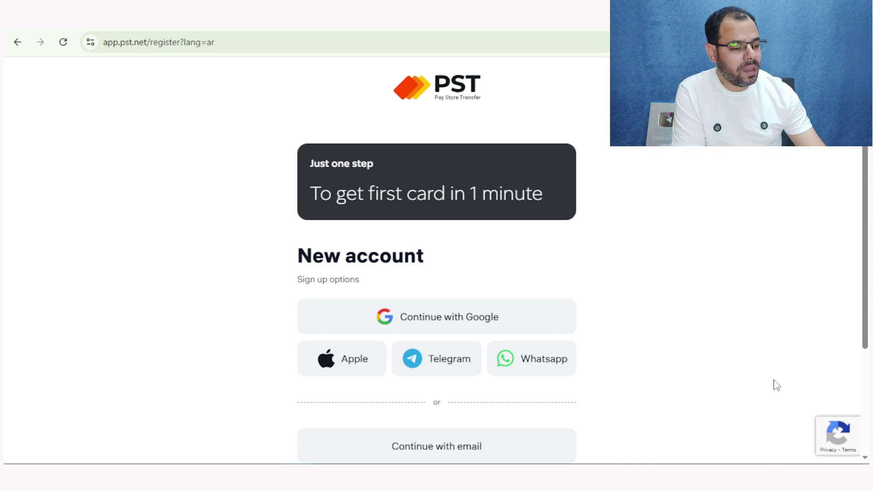
pyautogui.click(405, 325)
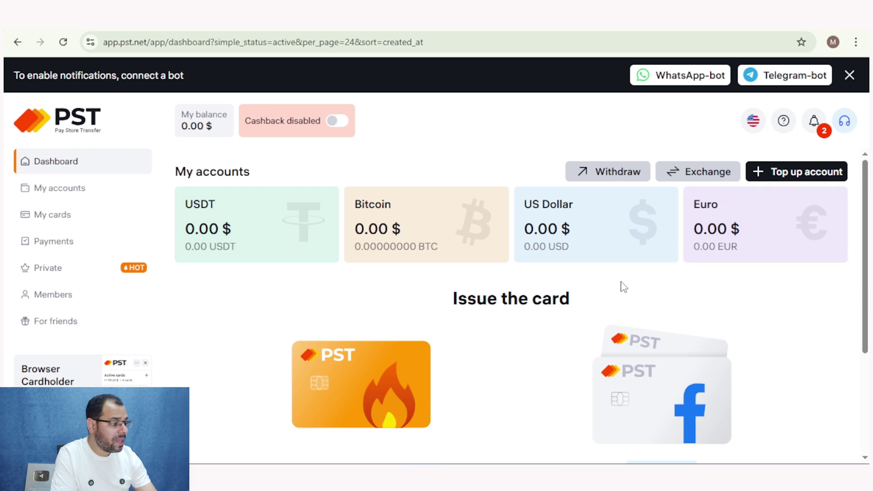
# Look through the interface languages available in the account dashboard
pyautogui.click(753, 120)
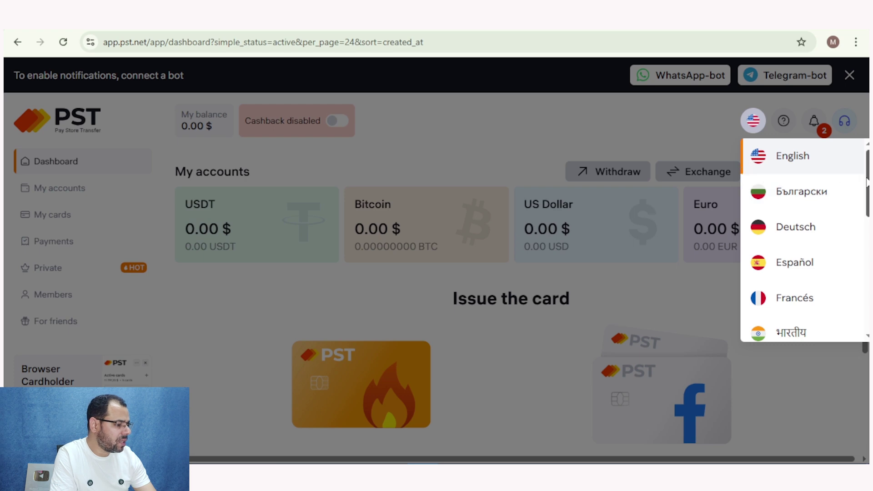
pyautogui.scroll(-3, 867, 181)
pyautogui.scroll(3, 867, 181)
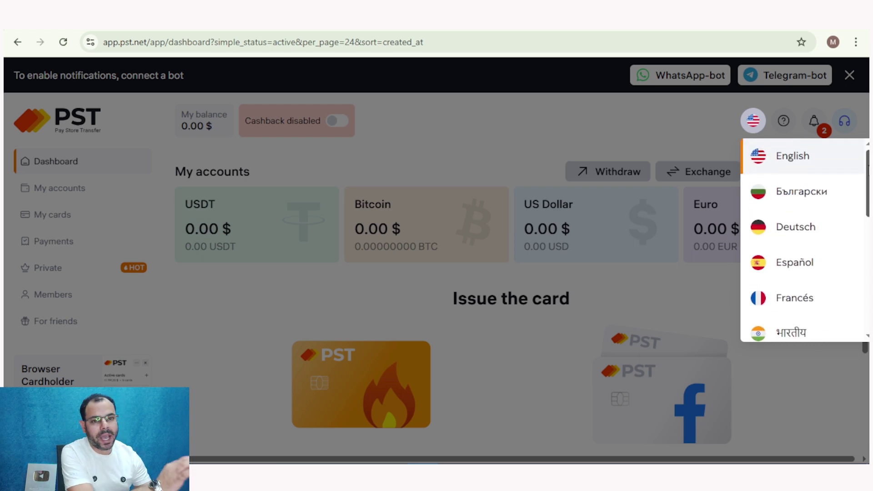
pyautogui.click(869, 171)
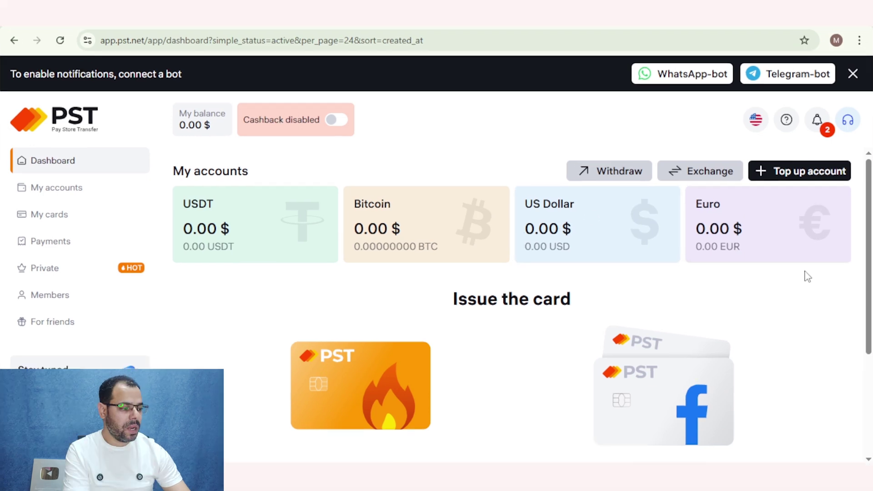
# Examine the dashboard's card offers and the Private plan's free cards, cashback and BIN lists, and open the support contact
pyautogui.scroll(-3, 320, 405)
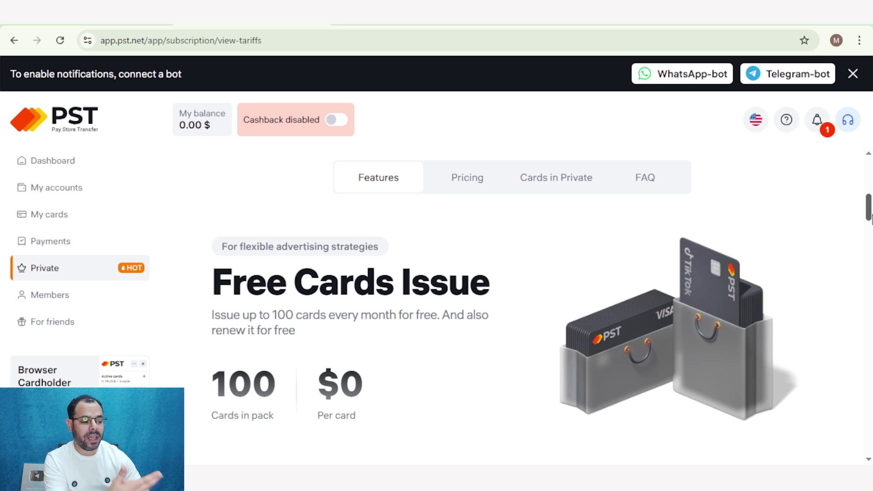
pyautogui.moveTo(869, 219); pyautogui.dragTo(870, 223)
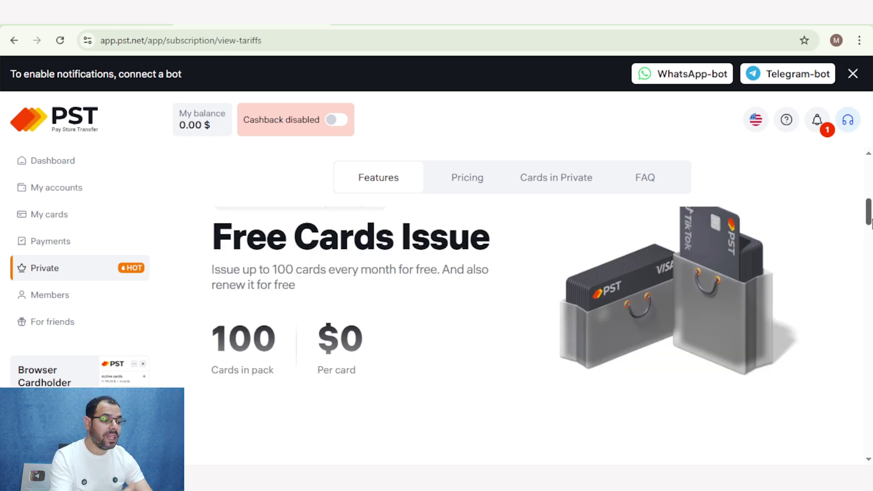
pyautogui.moveTo(869, 223); pyautogui.dragTo(870, 273)
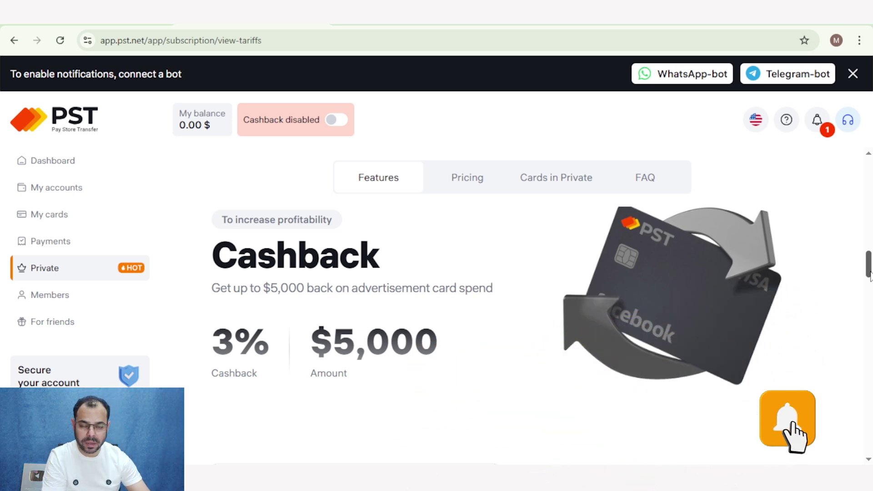
pyautogui.moveTo(870, 274); pyautogui.dragTo(869, 358)
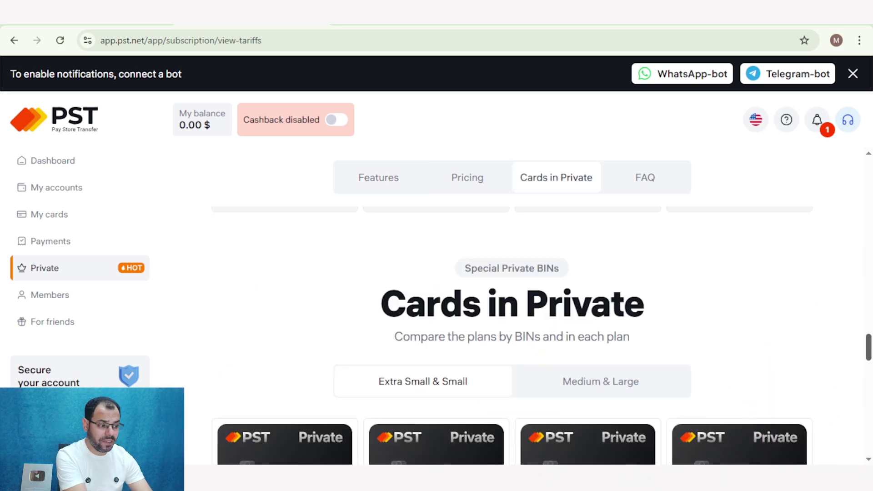
pyautogui.scroll(-3, 512, 336)
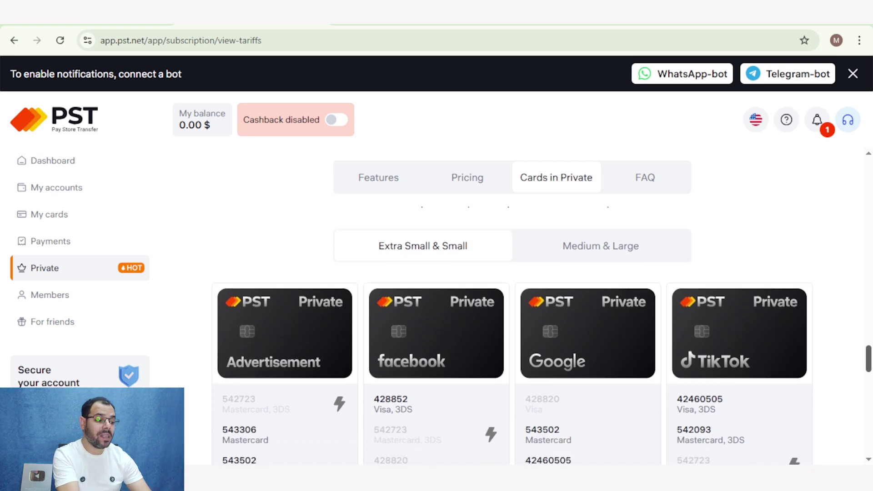
pyautogui.scroll(-1, 434, 300)
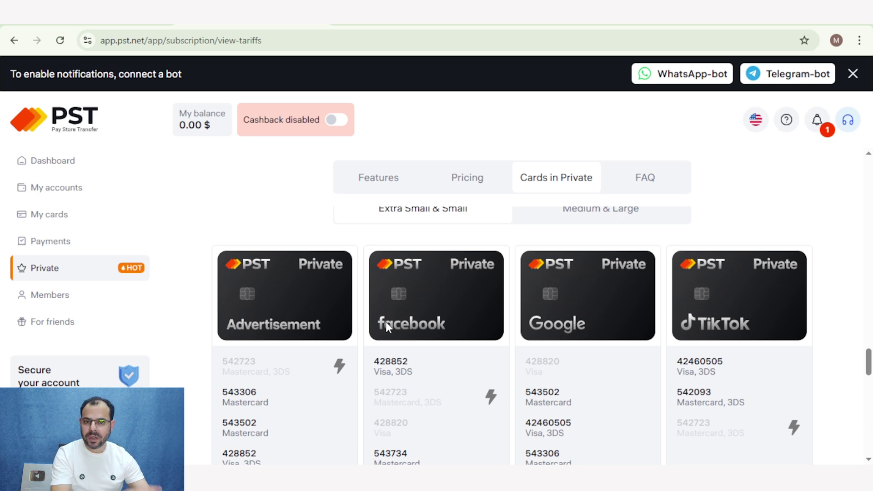
pyautogui.scroll(10, 386, 321)
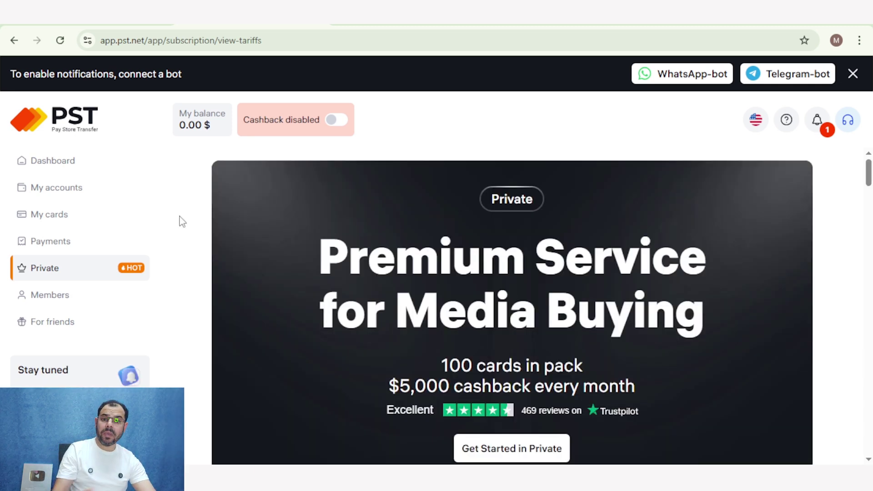
pyautogui.click(847, 121)
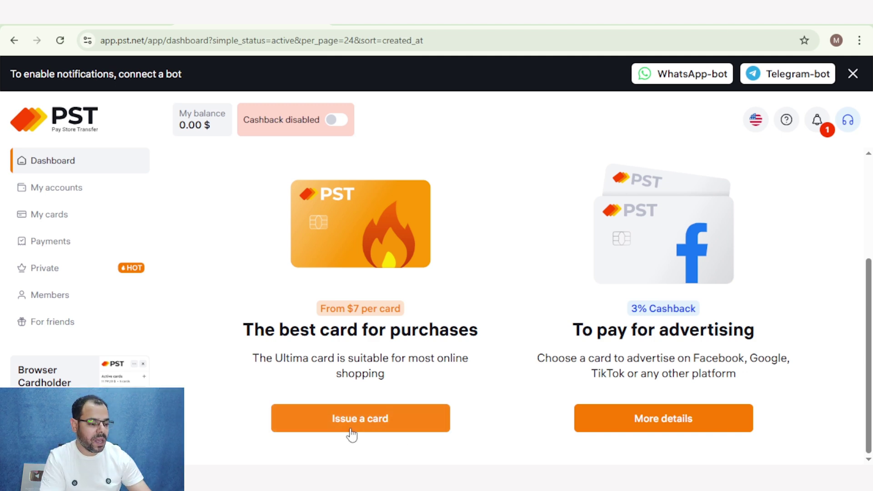
# Start issuing an Ultima card with Visa (3D-Secure) as payment system and set the desired card balance to 50 USD
pyautogui.click(379, 419)
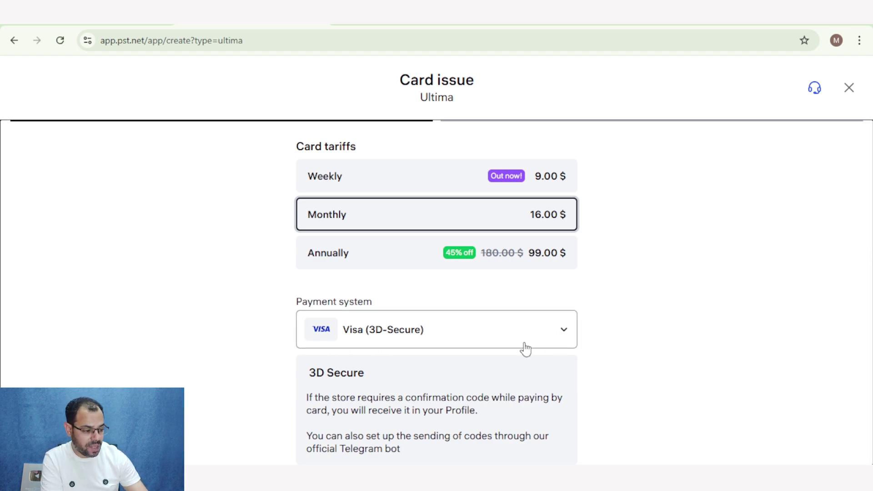
pyautogui.click(571, 335)
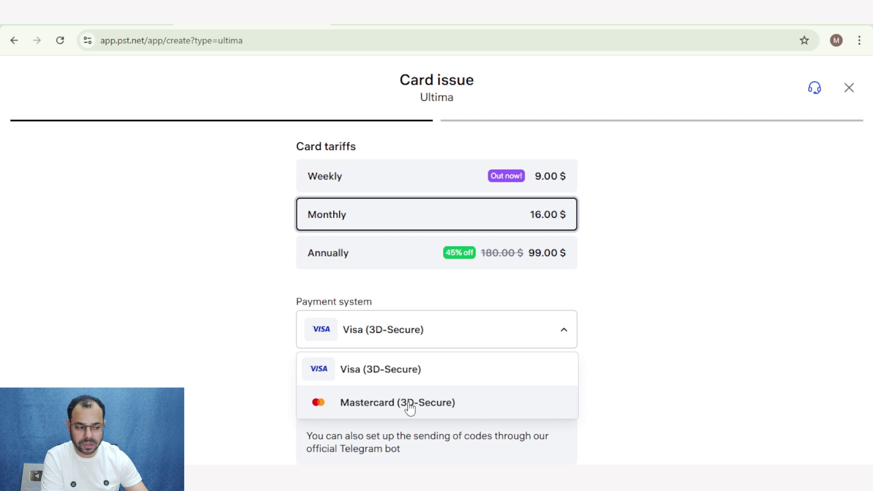
pyautogui.click(701, 378)
pyautogui.scroll(-7, 703, 380)
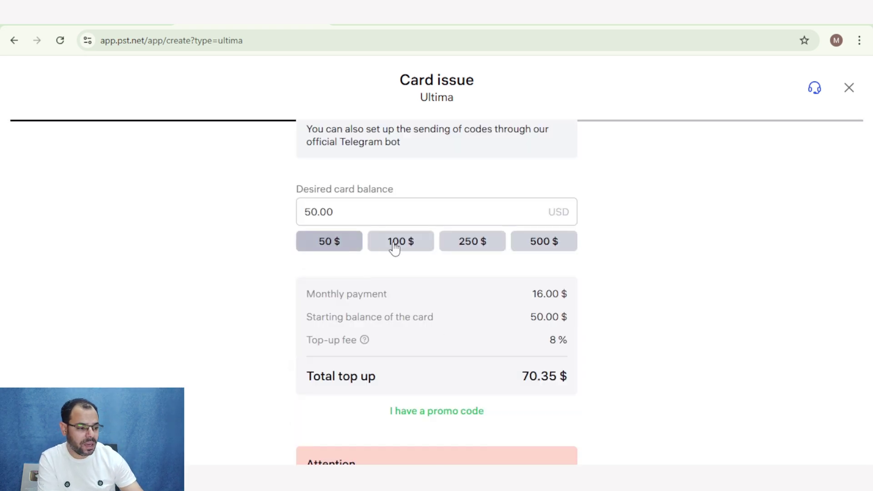
pyautogui.click(400, 245)
pyautogui.click(334, 249)
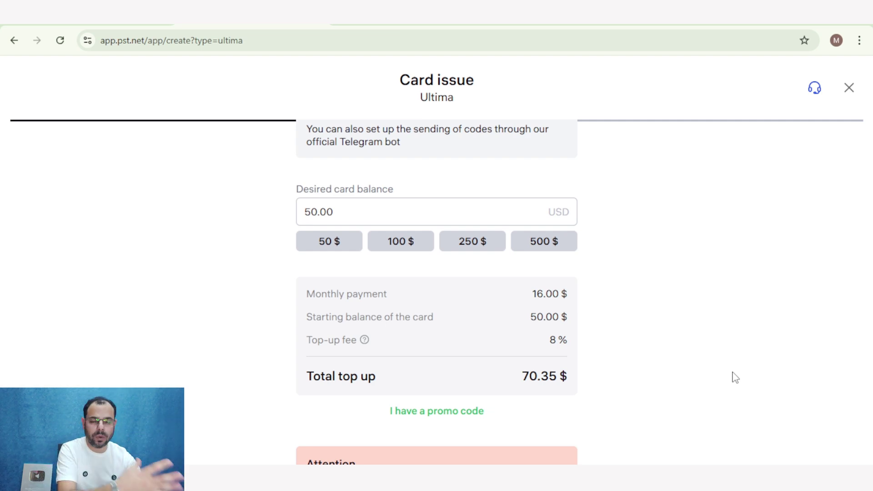
# Enter and apply the discount promo code on the Ultima card order and proceed to the payment stage
pyautogui.scroll(-1, 734, 377)
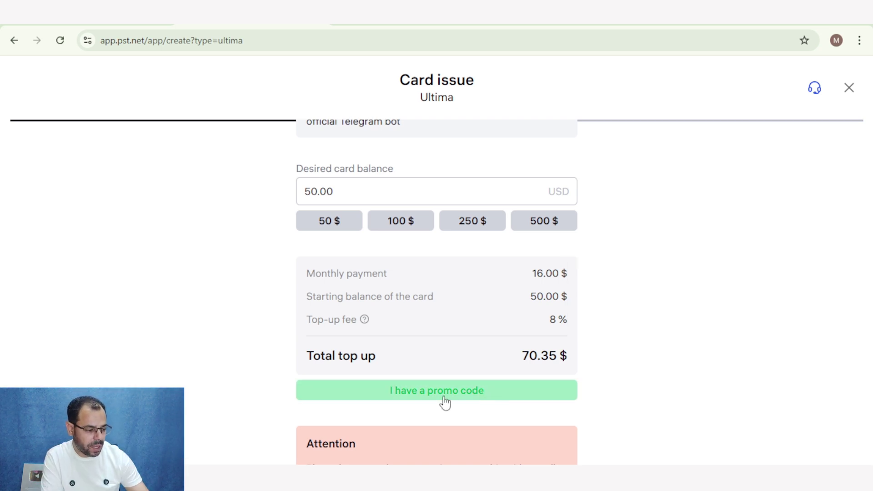
pyautogui.click(445, 400)
pyautogui.write('v')
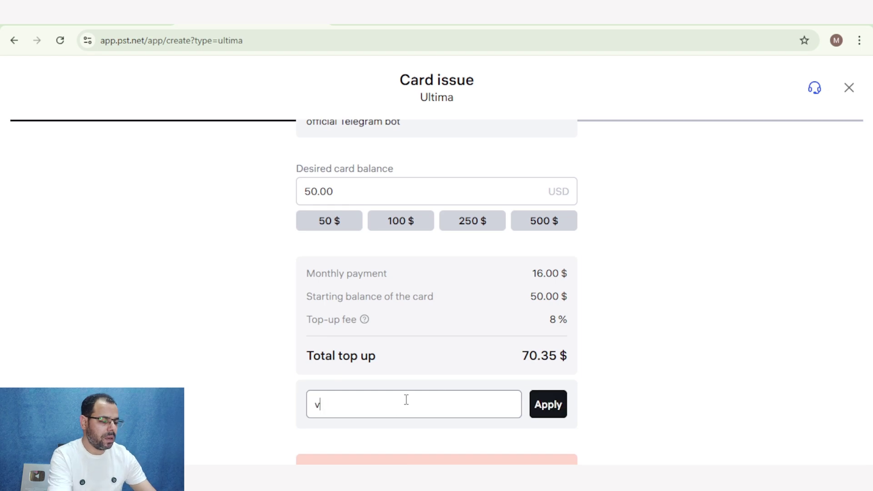
pyautogui.press('BackSpace')
pyautogui.write('Soliman')
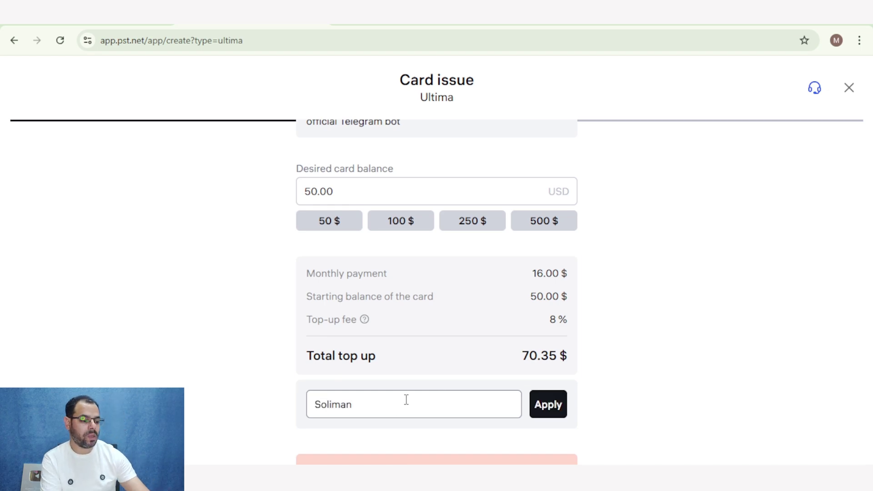
pyautogui.click(551, 412)
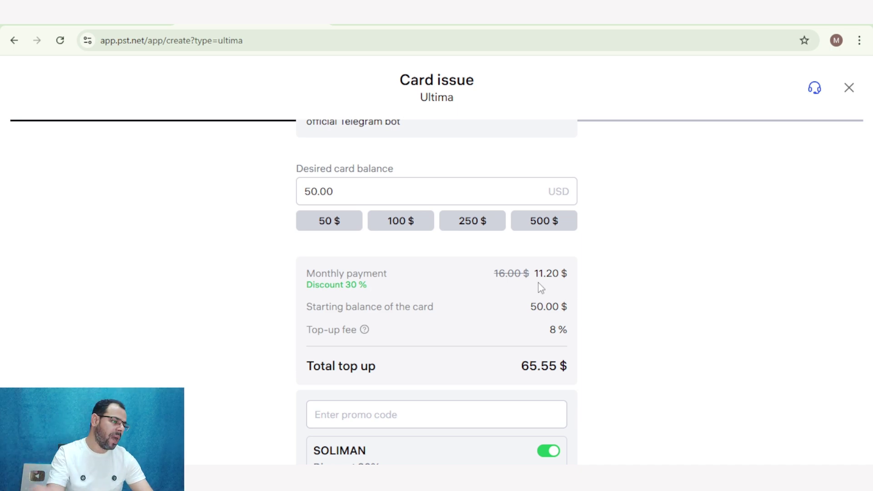
pyautogui.scroll(-5, 762, 329)
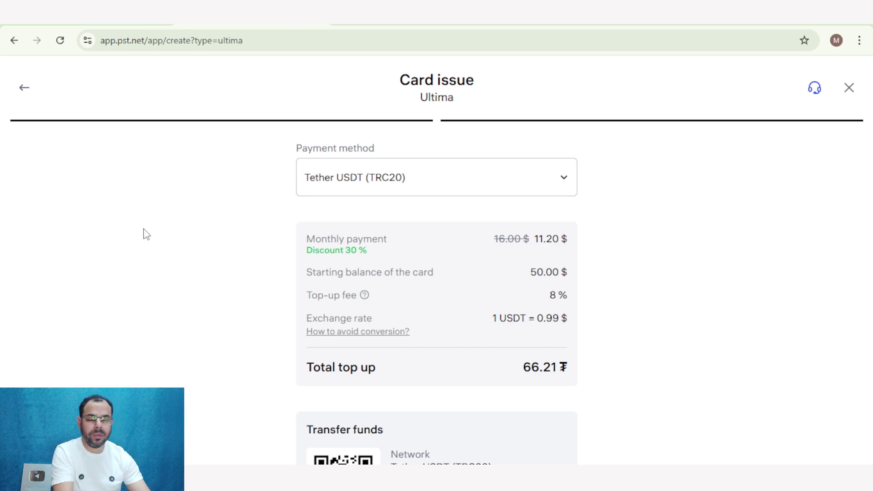
# Check the available payment methods and examine the Tether USDT (TRC20) transfer details for the card order
pyautogui.click(565, 181)
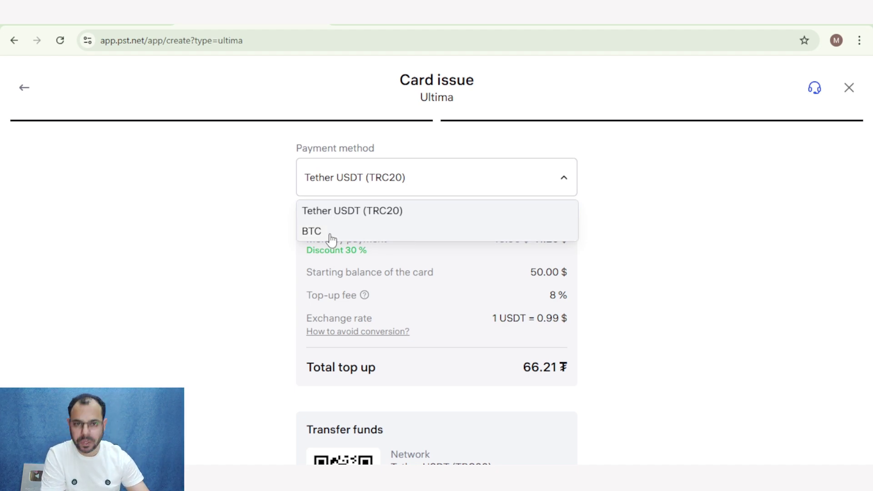
pyautogui.click(814, 340)
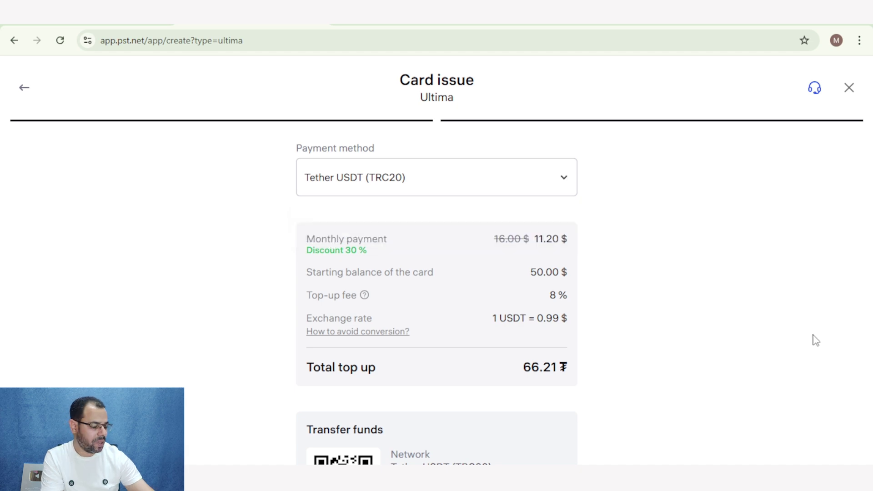
pyautogui.scroll(-4, 815, 340)
pyautogui.scroll(-2, 816, 340)
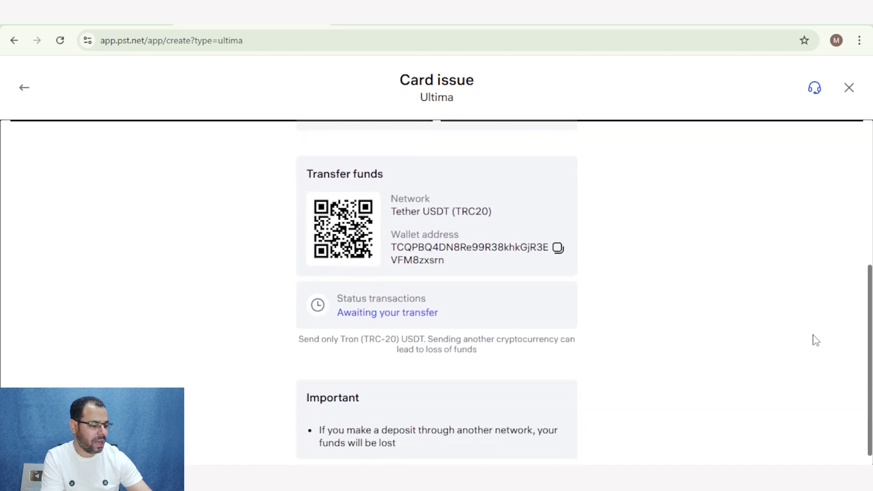